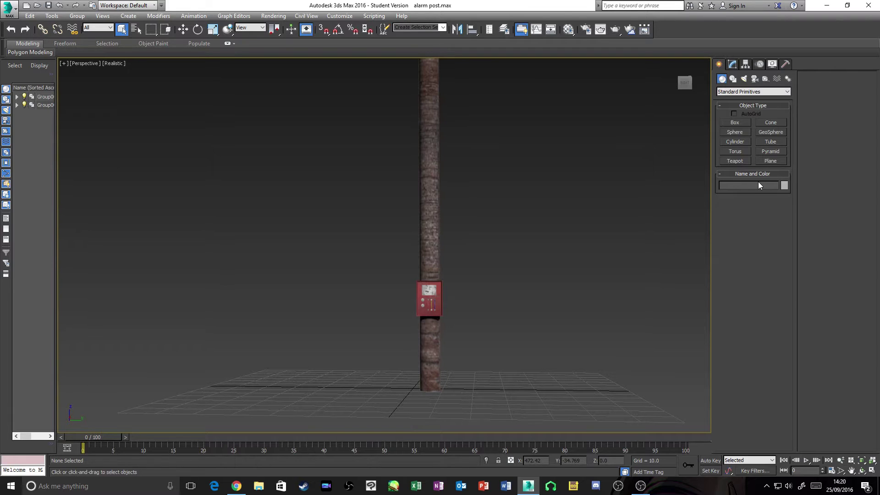
- Orbit, pan and zoom the viewport to frame the alarm post groups
click(434, 167)
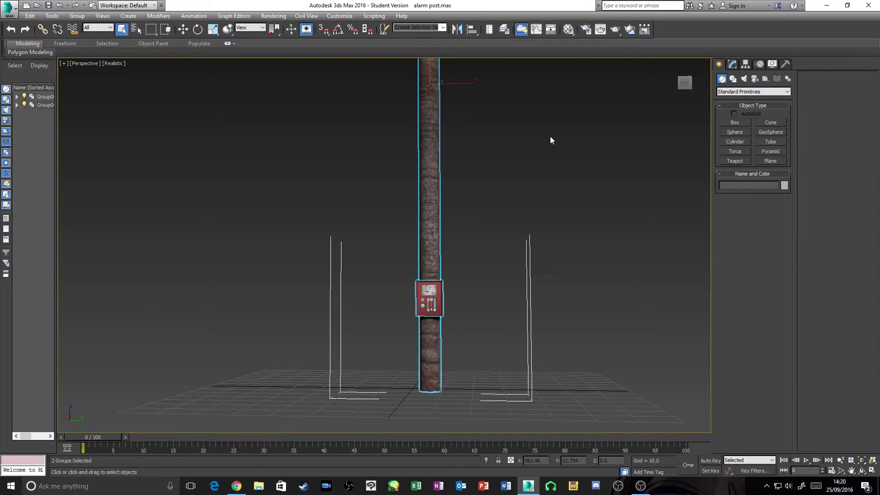
alt+middle_drag(550, 136, 513, 208)
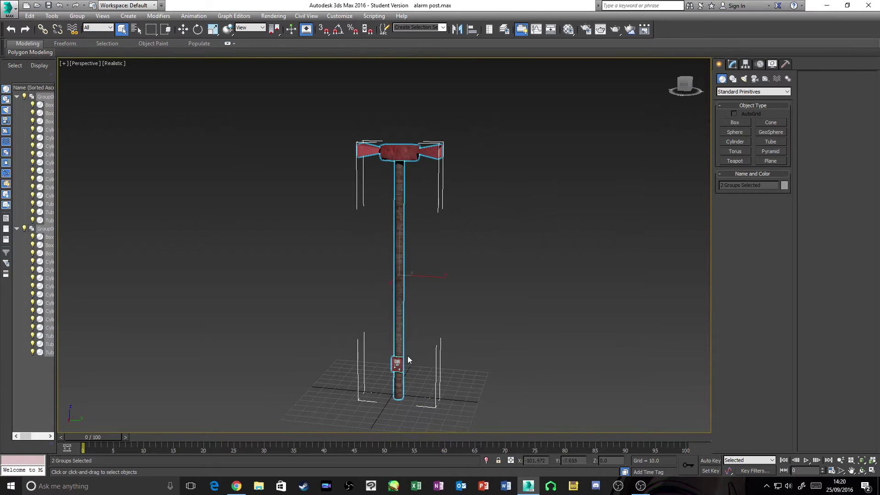
scroll(408, 356, up, 6)
scroll(423, 384, up, 8)
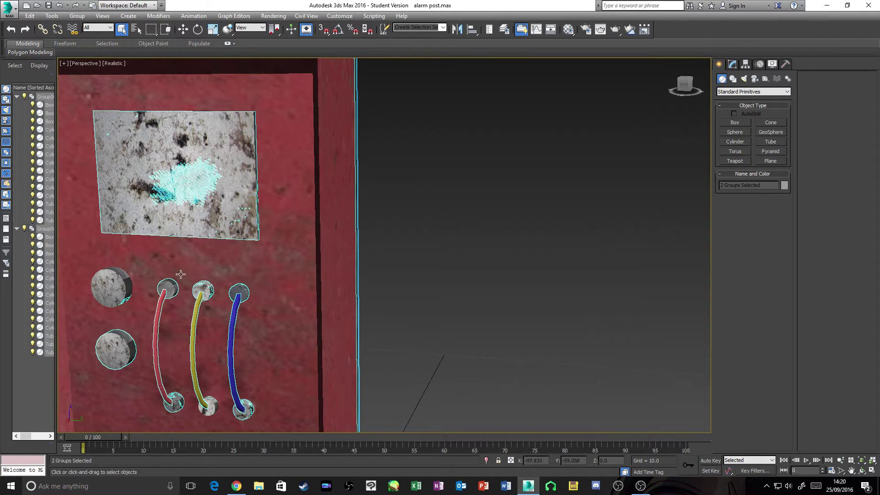
scroll(490, 281, down, 10)
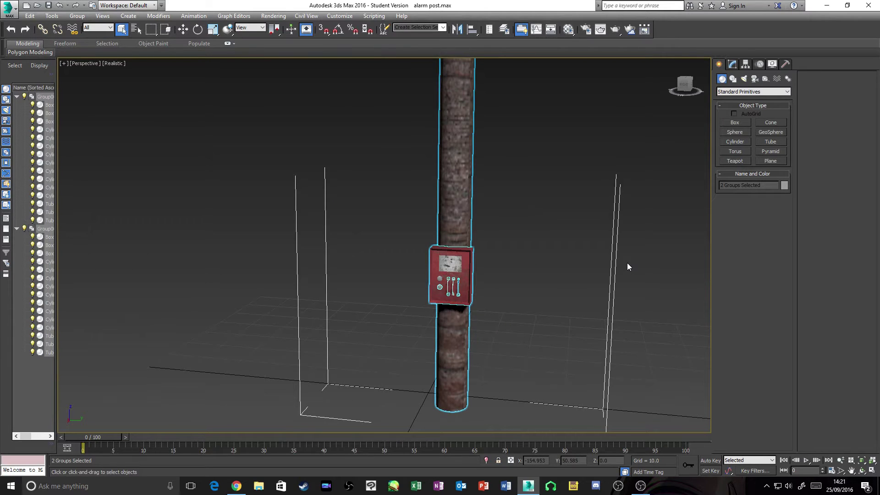
scroll(663, 211, down, 5)
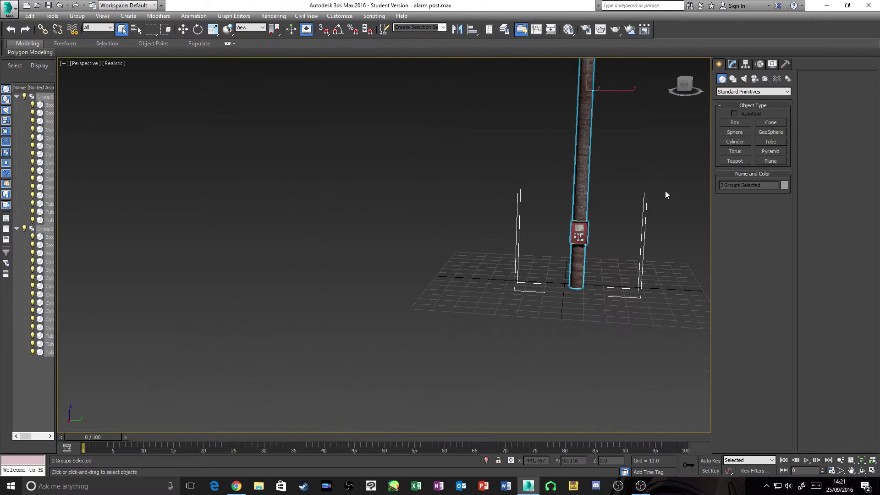
click(660, 226)
middle_drag(660, 226, 649, 193)
middle_drag(651, 151, 544, 289)
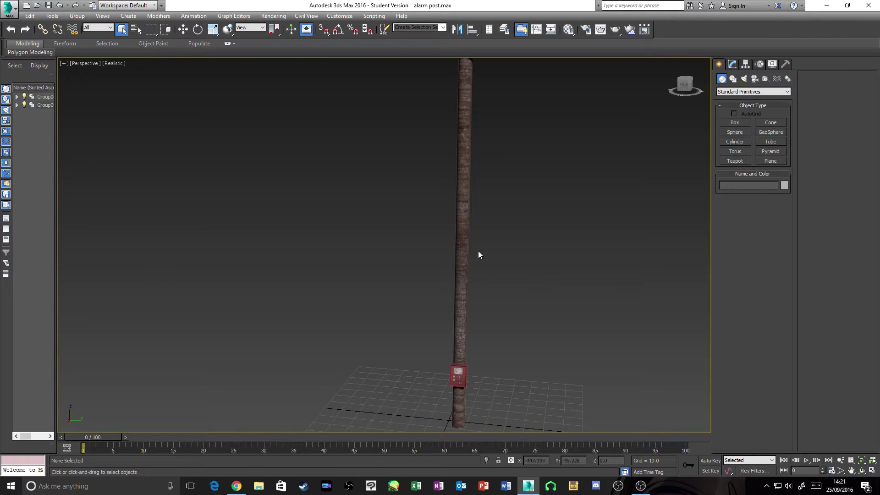
scroll(514, 220, down, 3)
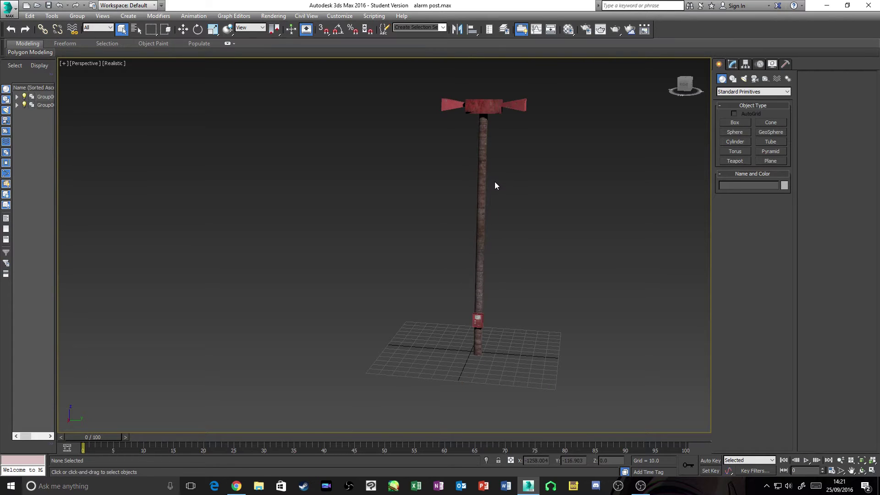
- Rename Group002 to 'alarm post' in the Modify panel's name field
click(481, 155)
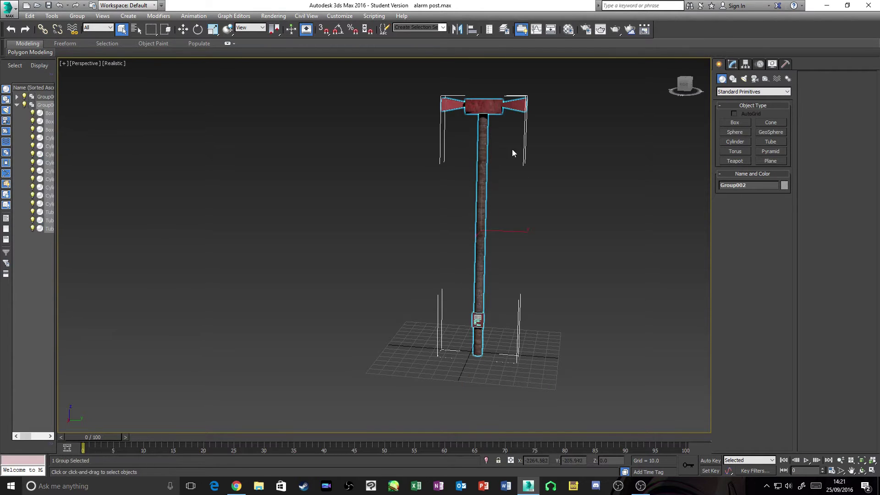
click(733, 65)
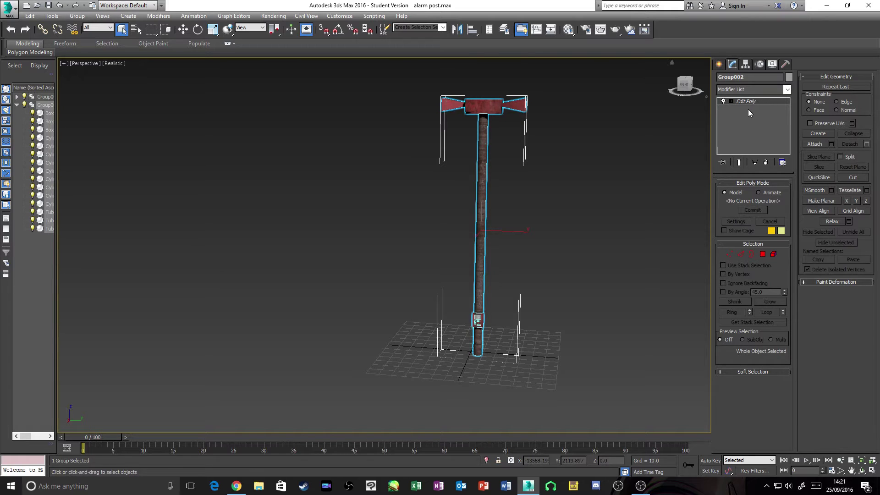
click(751, 90)
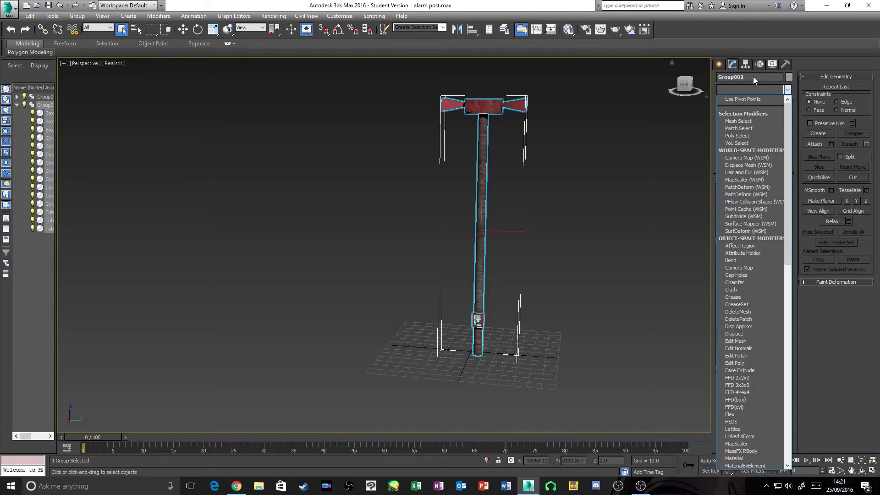
click(753, 76)
drag(751, 77, 713, 80)
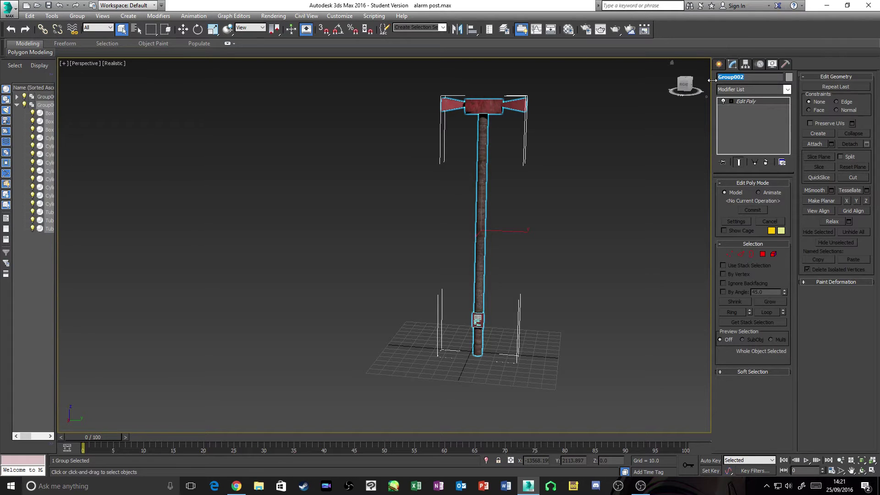
text(alarm post)
click(535, 148)
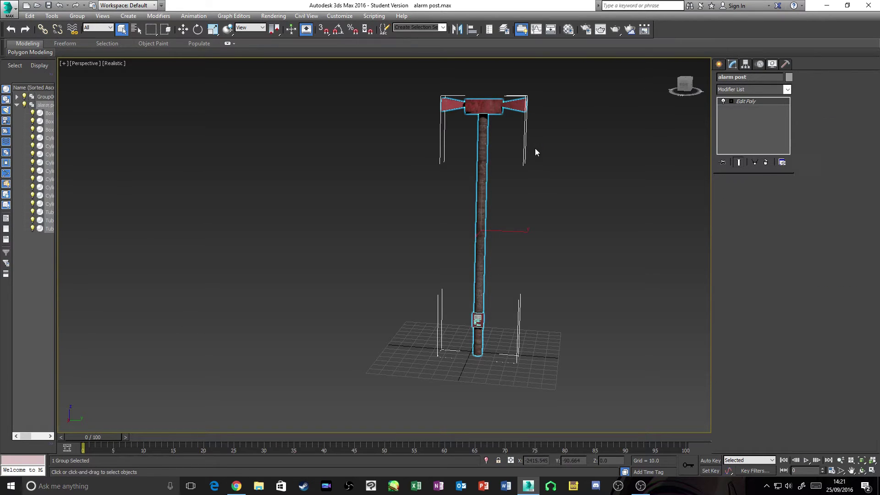
click(488, 112)
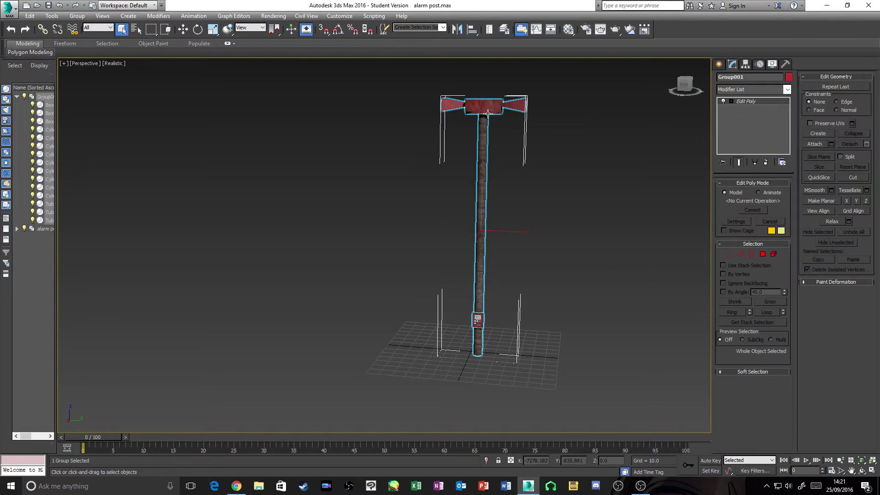
- Clone Group001 with Ctrl+V as a Copy named 'alarm copy'
key(ctrl+v)
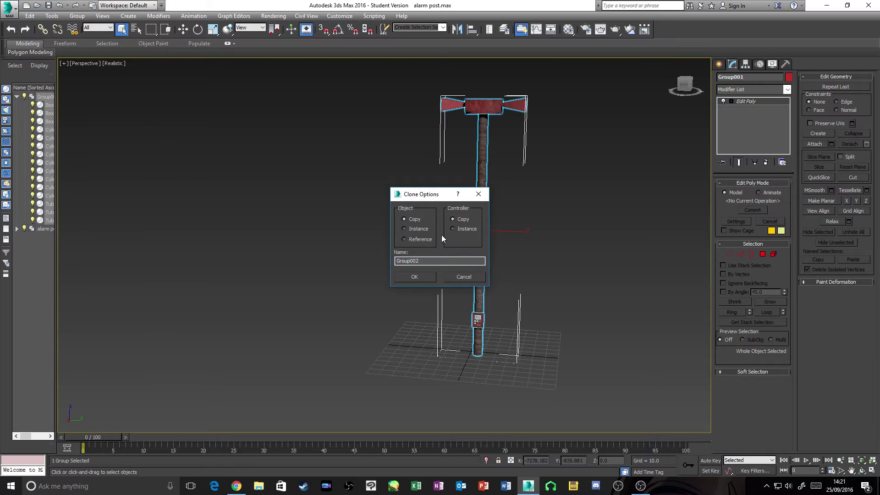
drag(437, 260, 384, 260)
text(alarm copy)
click(427, 278)
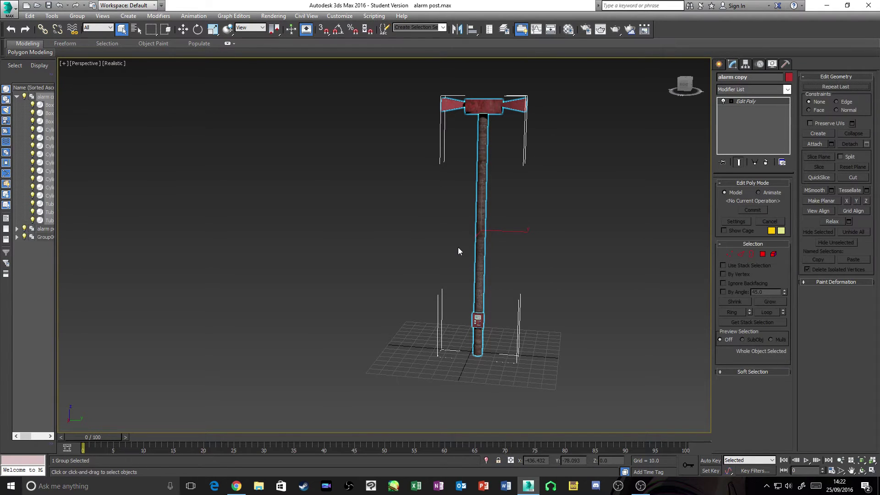
- Add a Push modifier to the alarm copy, leaving Push Value at 0
click(787, 89)
scroll(755, 183, down, 13)
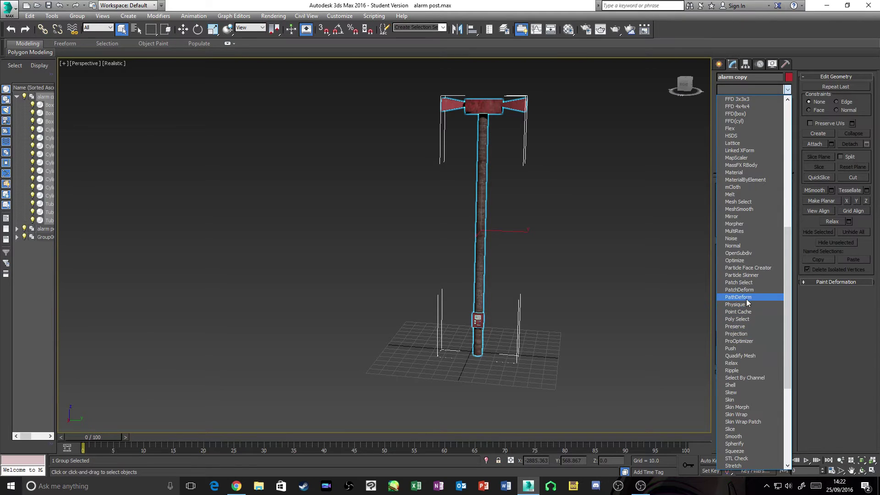
click(752, 350)
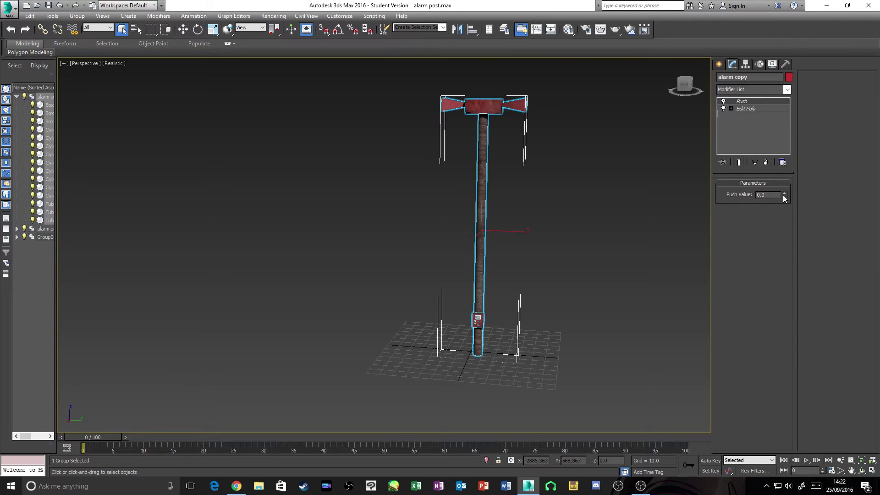
drag(783, 195, 795, 159)
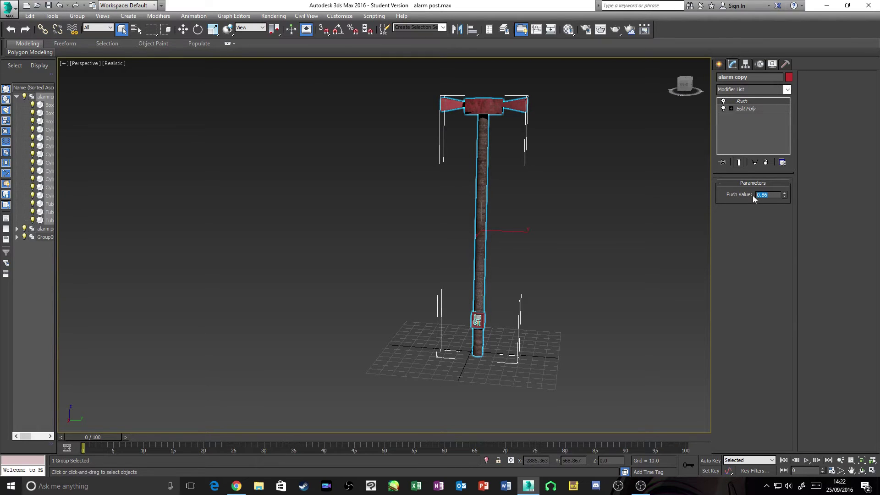
key(Return)
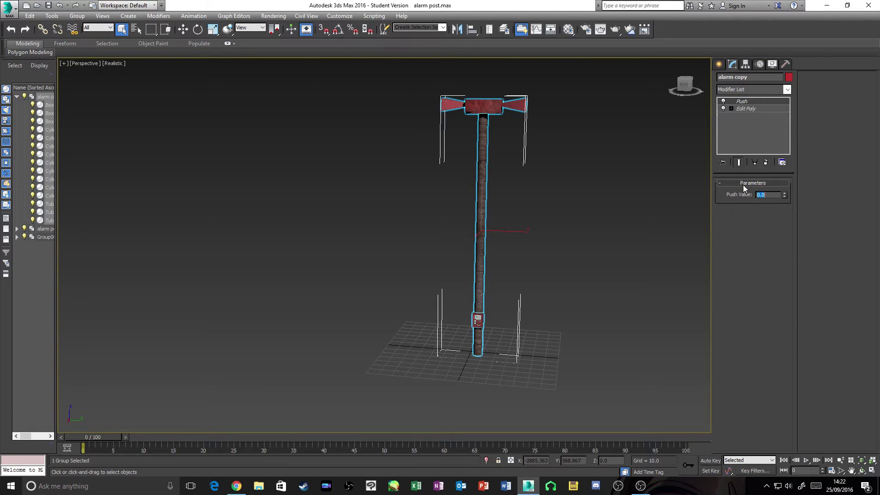
- Set the alarm copy's Push Value to 0.19 and open the Material Editor
scroll(438, 156, up, 3)
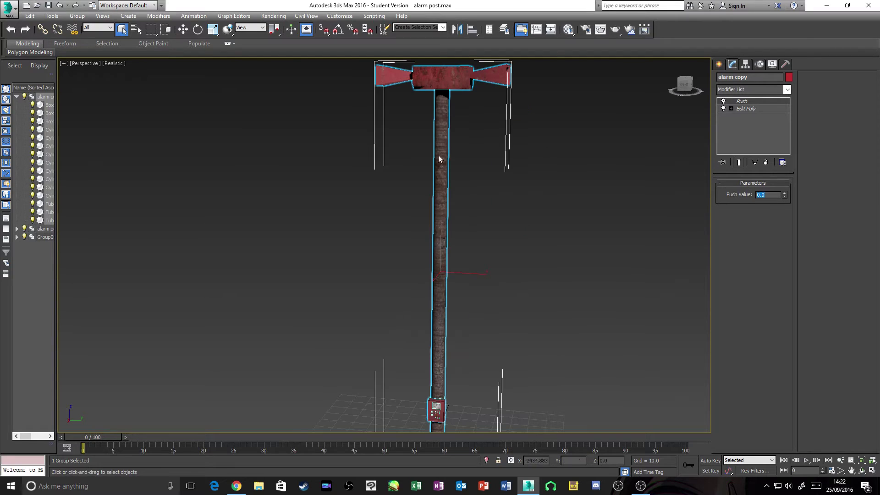
scroll(443, 417, up, 3)
scroll(486, 392, up, 3)
scroll(486, 392, down, 2)
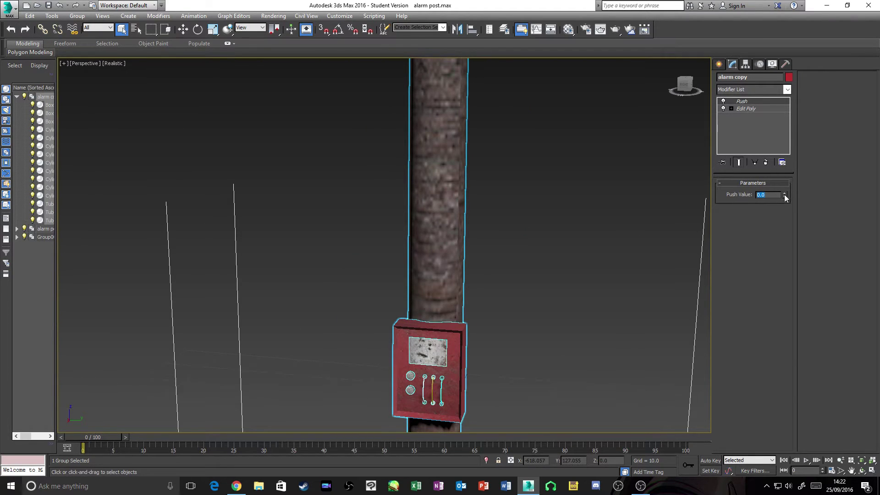
drag(785, 194, 786, 187)
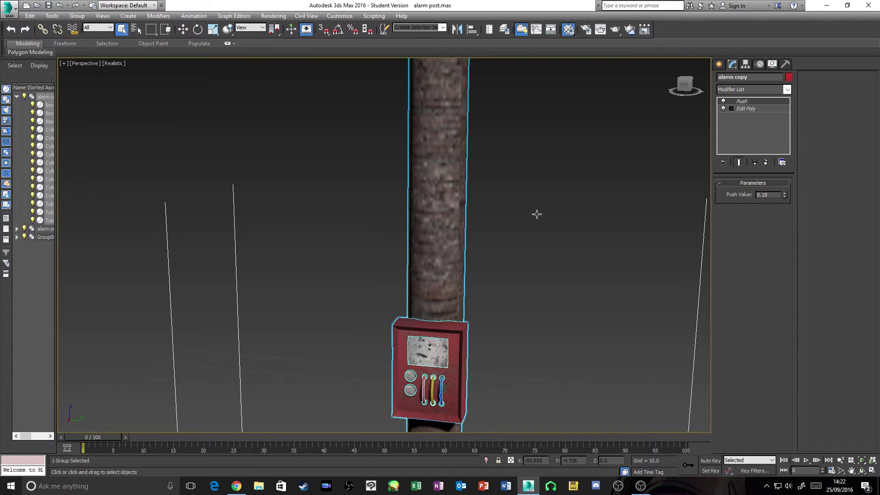
key(m)
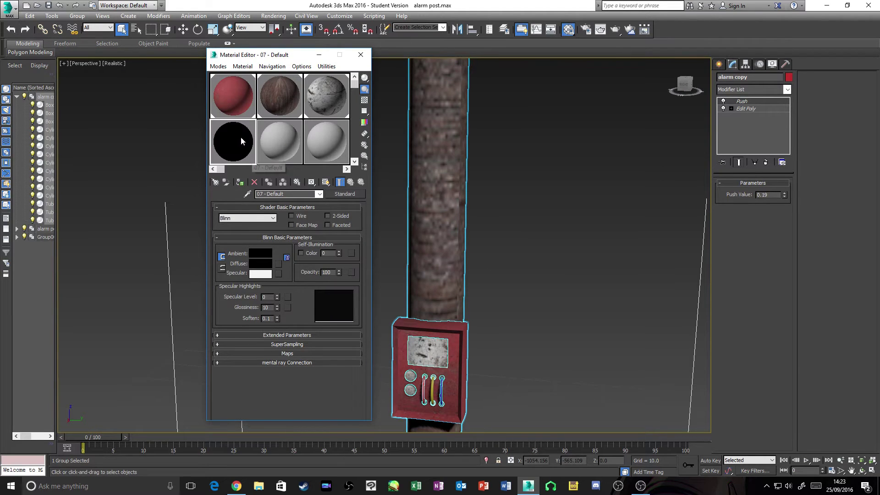
- Assign the black 07 - Default material to the whole alarm copy, then close the Material Editor
click(256, 265)
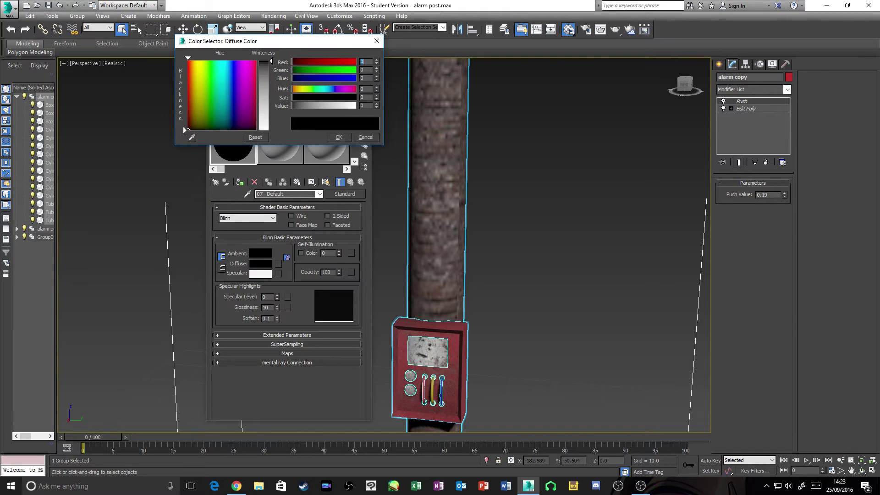
click(339, 138)
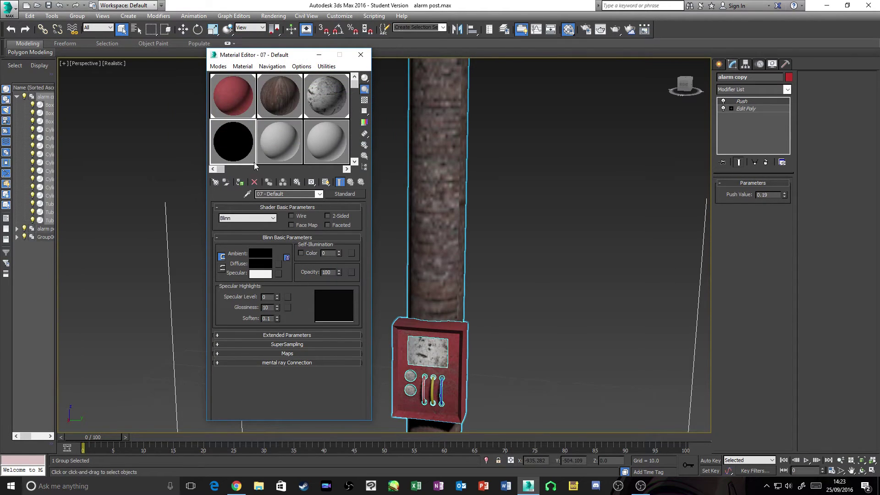
drag(248, 148, 467, 326)
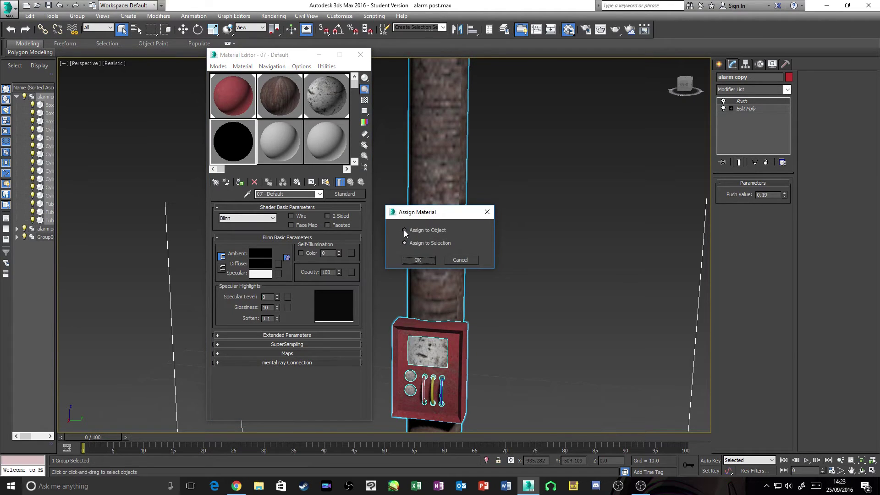
click(416, 260)
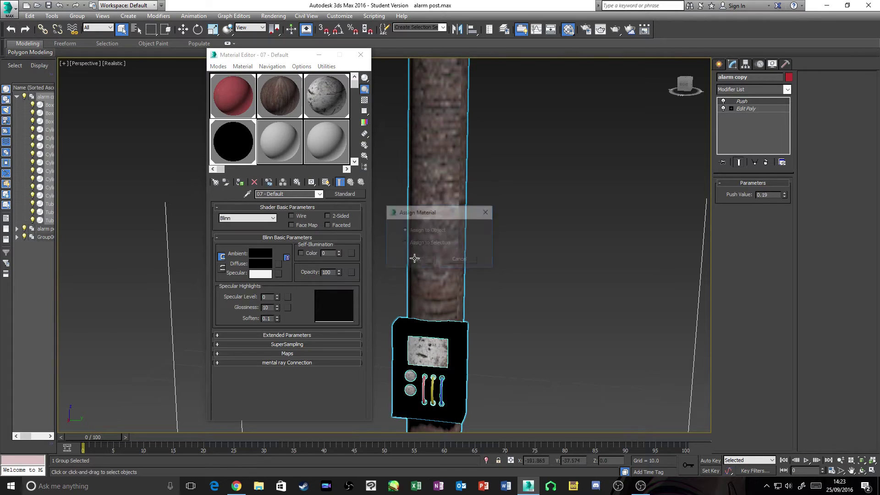
key(ctrl+z)
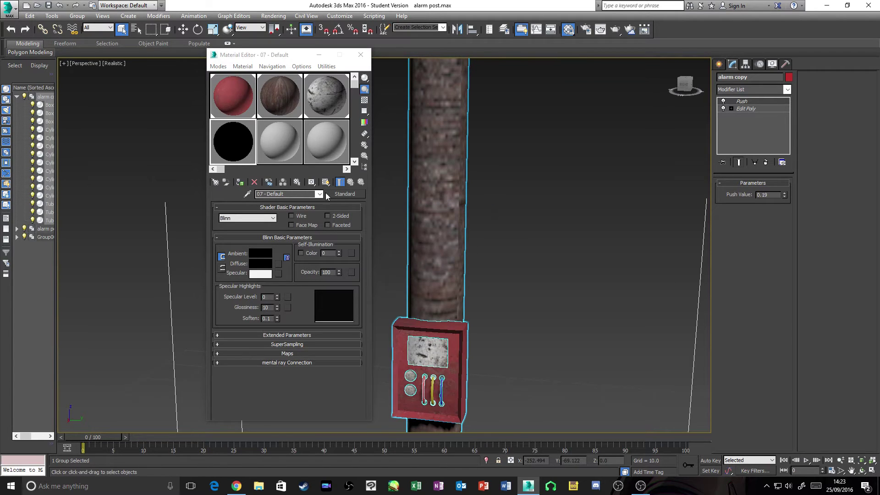
drag(463, 227, 463, 227)
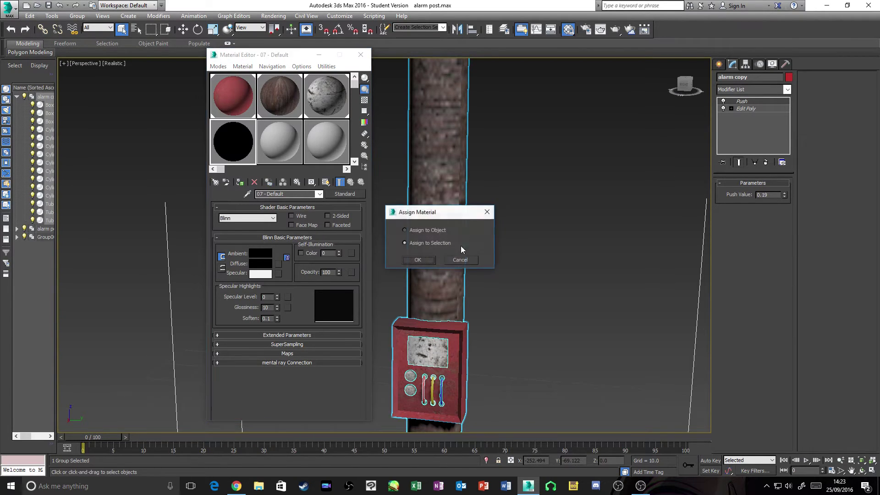
click(418, 260)
click(361, 55)
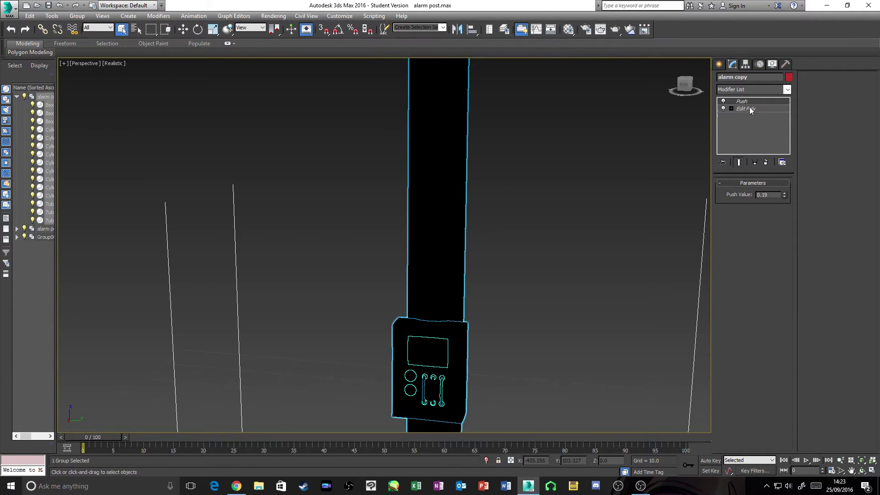
- Expand the Edit Poly sub-object levels in the stack and pan toward the post
click(732, 109)
scroll(658, 180, down, 5)
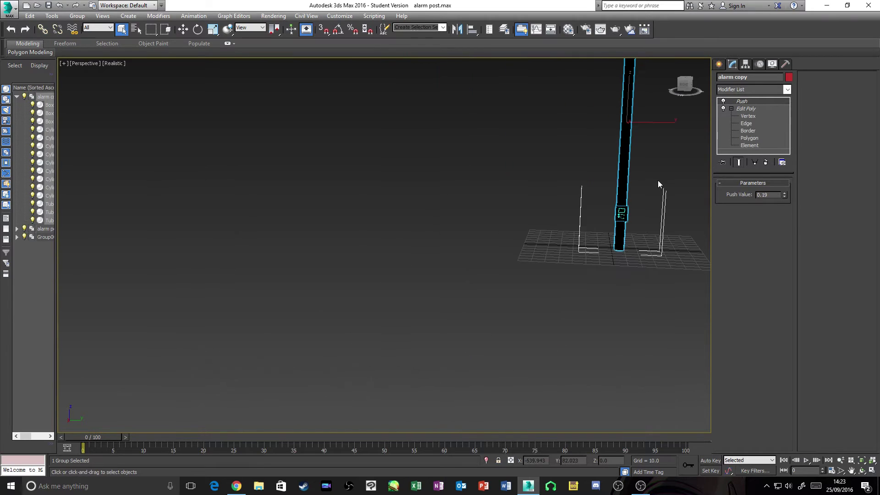
middle_drag(664, 157, 660, 165)
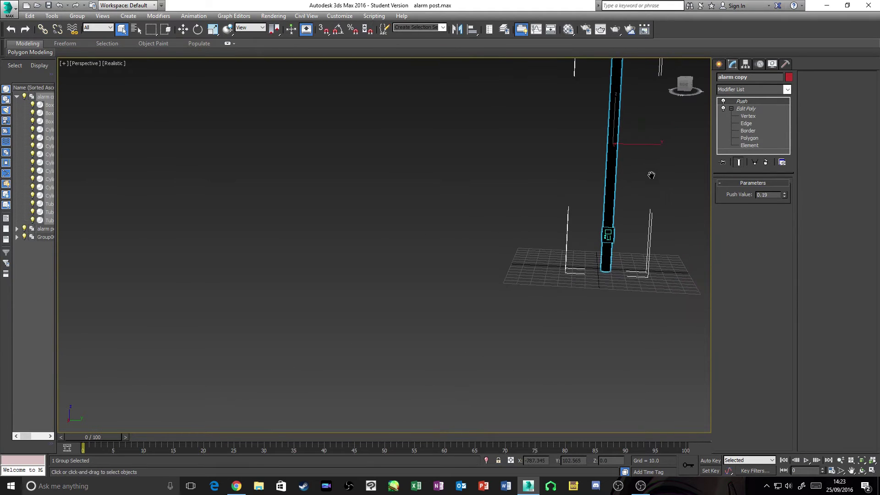
- In Edit Poly Element mode, select every alarm copy element, flip its normals, and return to Push
middle_drag(651, 175, 555, 289)
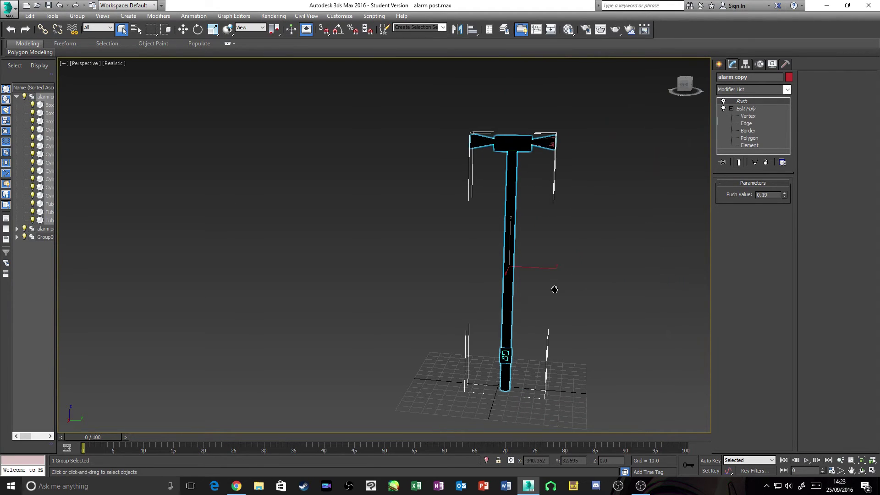
click(743, 109)
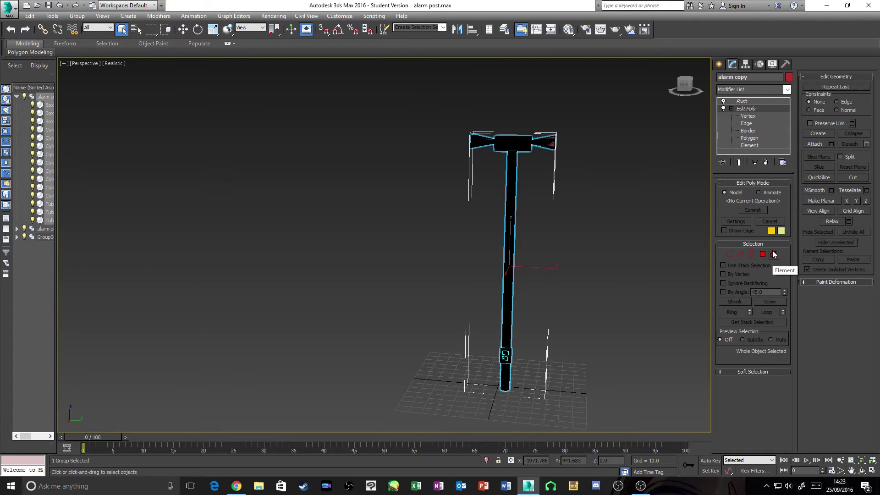
click(774, 255)
drag(647, 407, 448, 114)
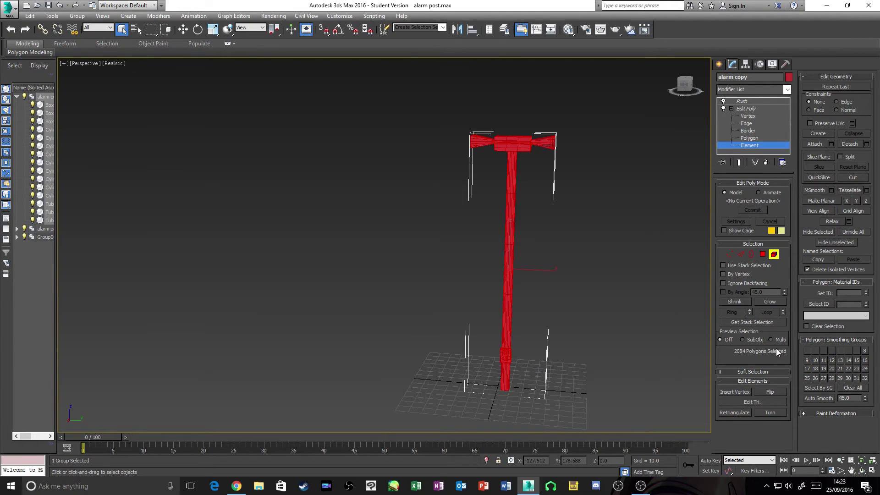
click(774, 392)
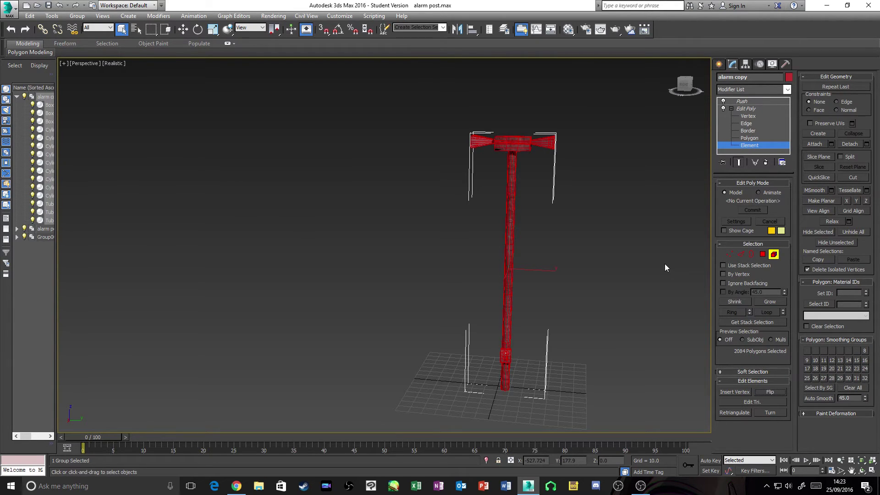
click(741, 102)
- Reselect the alarm copy shell and lower its Push Value to -0.22
click(651, 174)
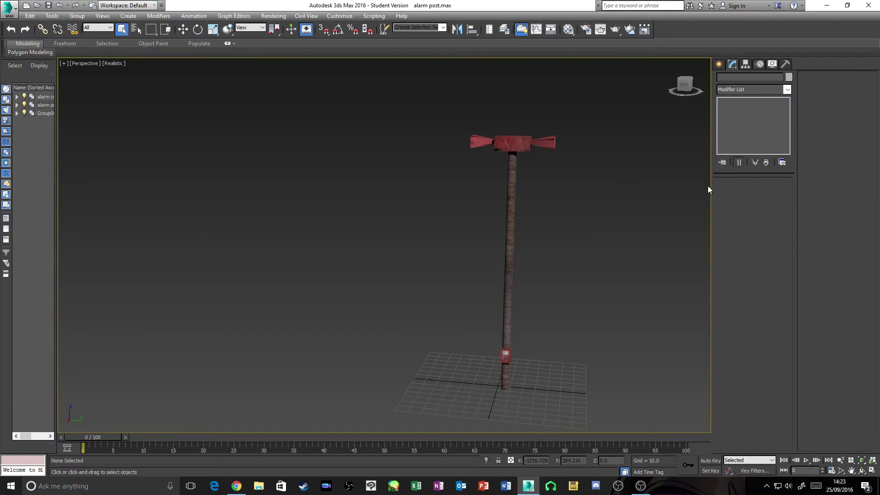
scroll(533, 167, up, 5)
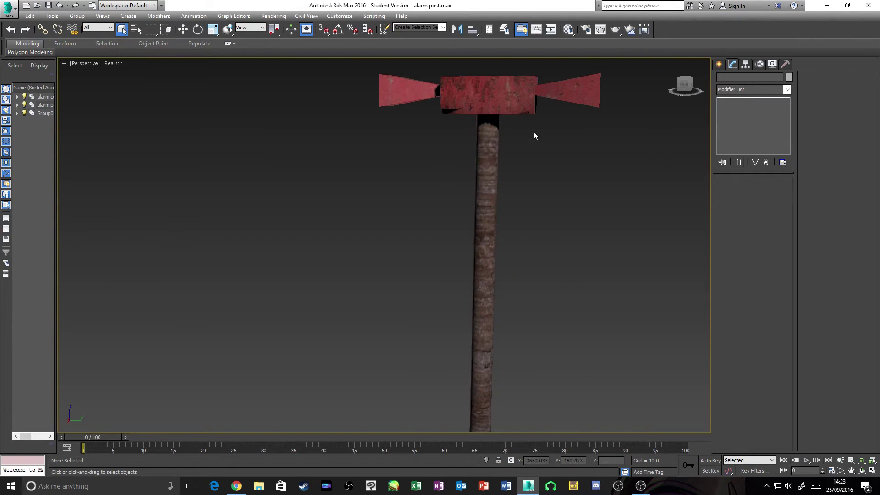
click(429, 99)
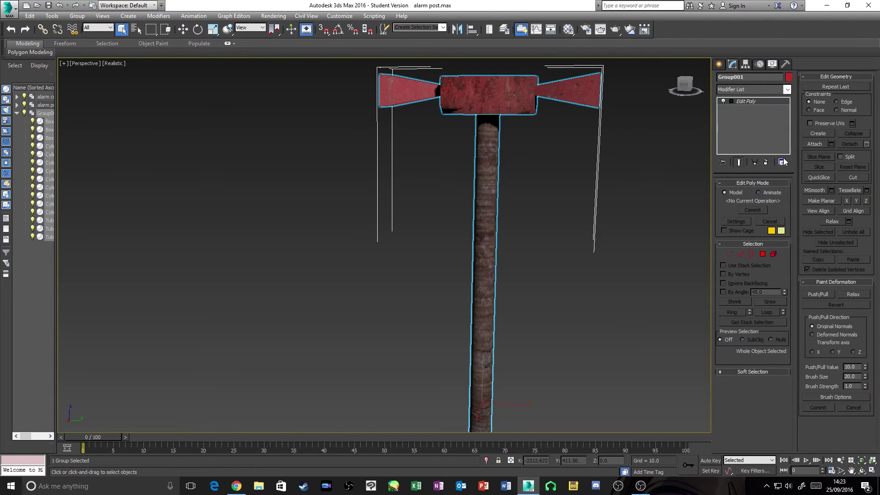
click(497, 161)
click(502, 162)
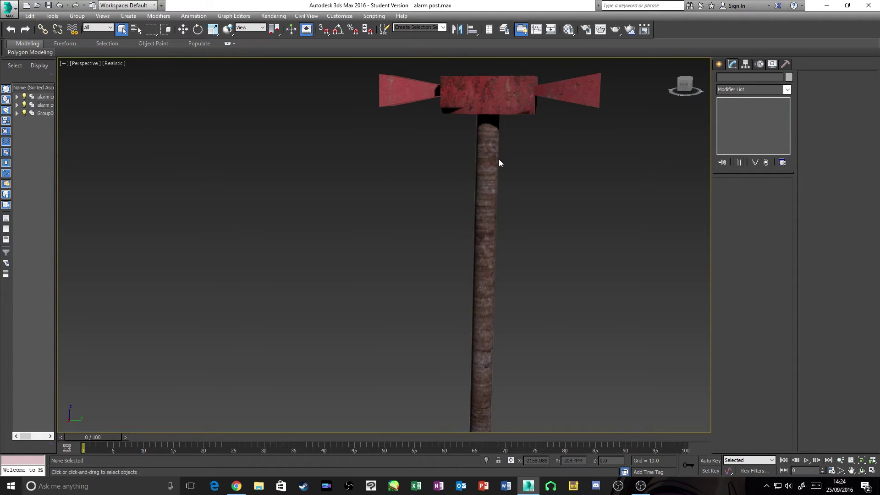
click(499, 160)
click(499, 160)
click(499, 160)
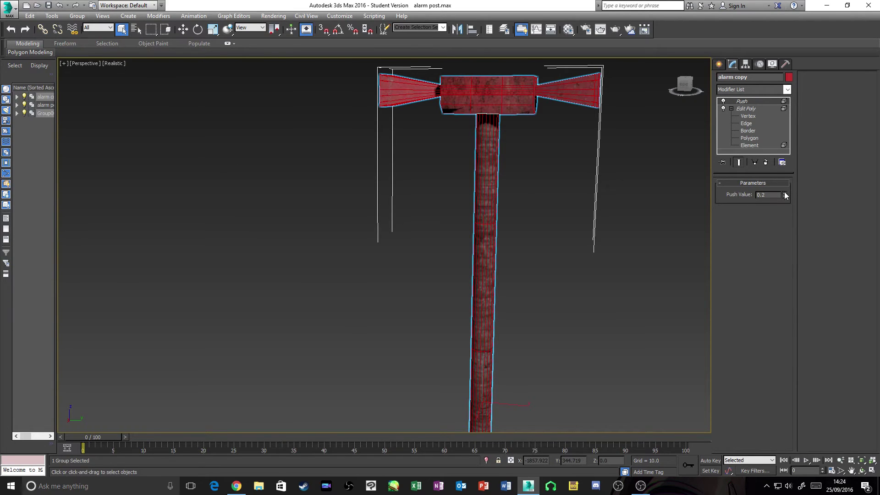
drag(785, 195, 785, 205)
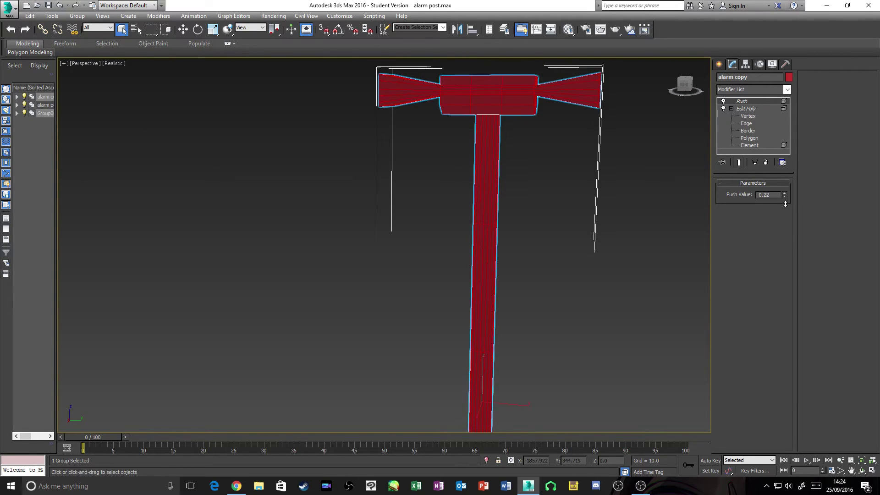
click(666, 125)
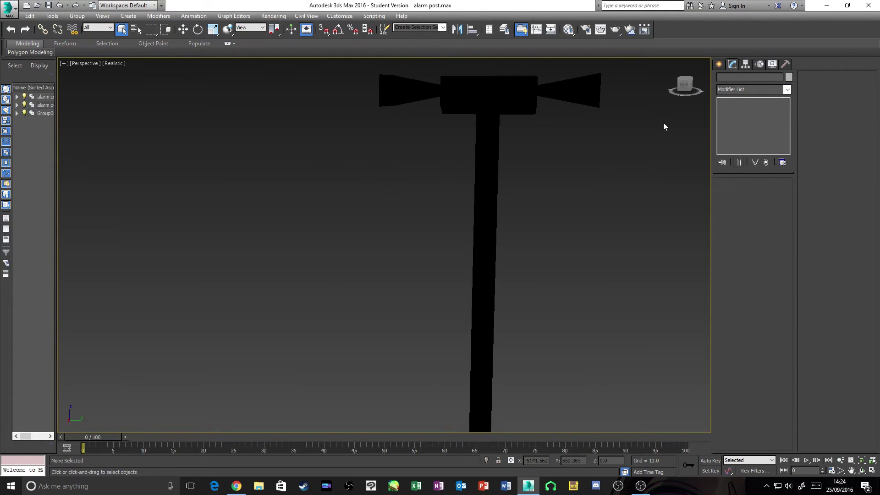
click(517, 103)
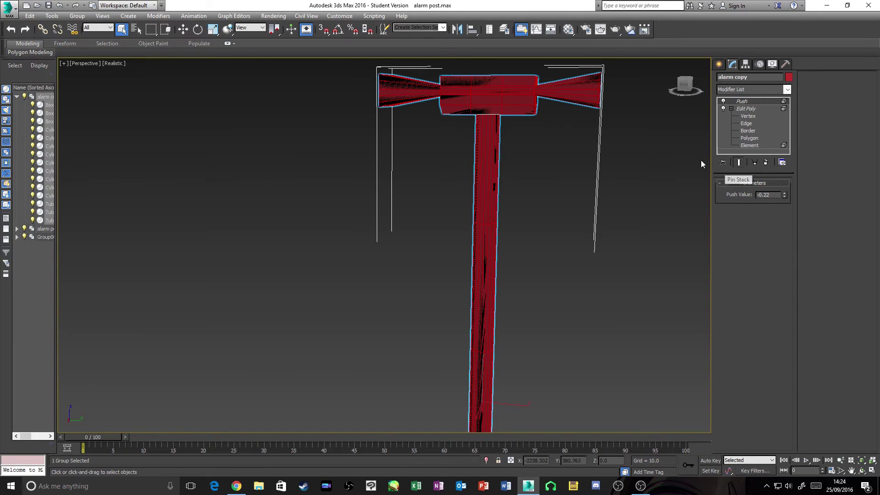
- Enable Backface Cull in the alarm copy's Object Properties and drag Push Value to -0.69
right_click(529, 101)
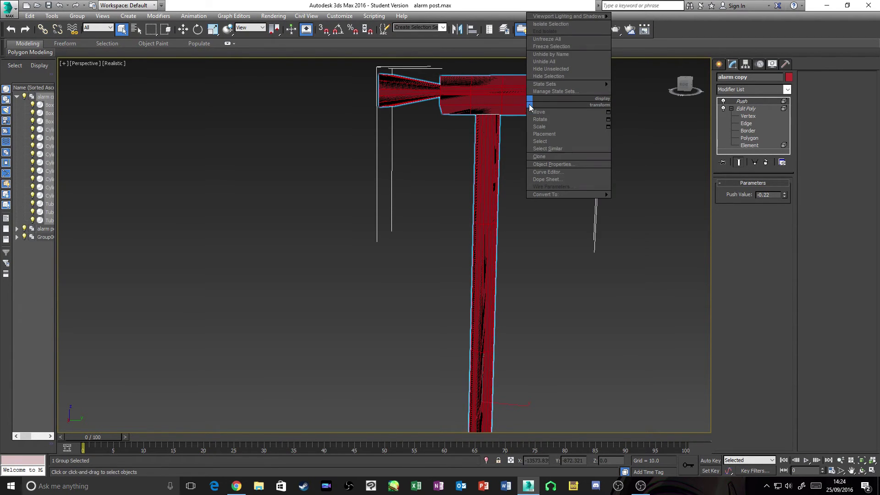
click(555, 164)
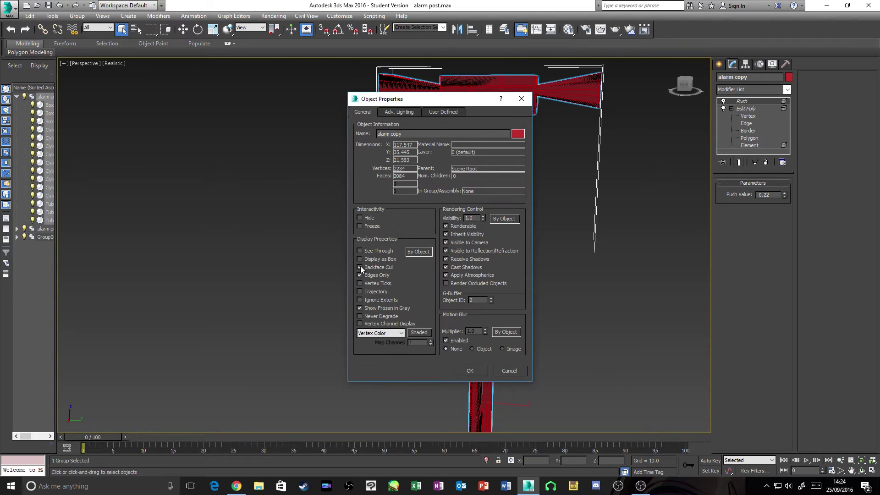
click(474, 370)
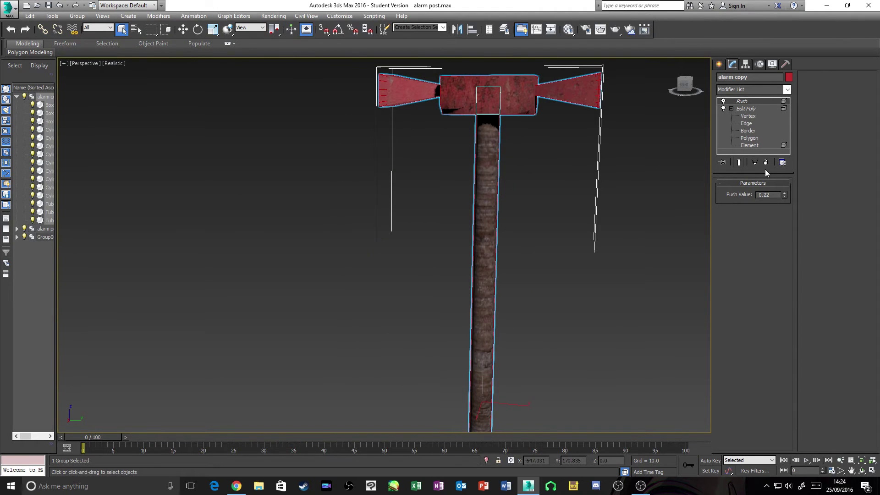
drag(784, 196, 784, 236)
click(579, 282)
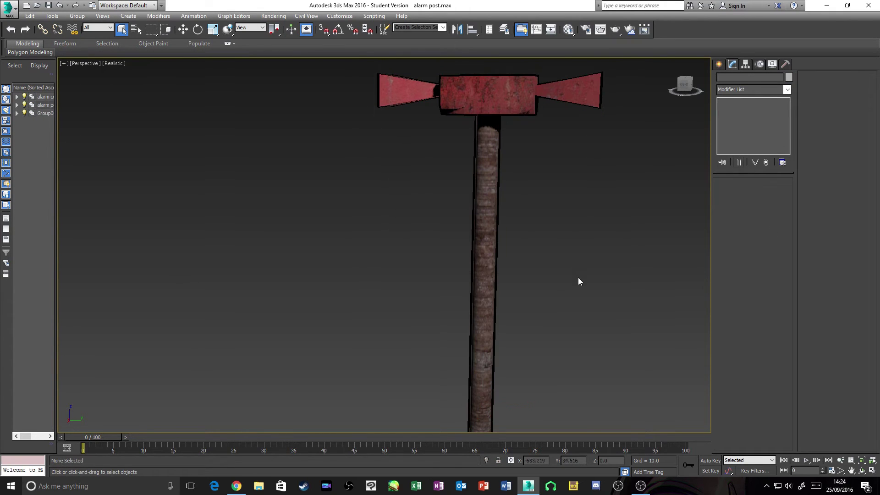
- Zoom to the alarm box and set the alarm copy's Push Value to -0.236
scroll(504, 374, up, 3)
scroll(558, 238, down, 4)
middle_drag(557, 238, 560, 125)
scroll(517, 269, up, 5)
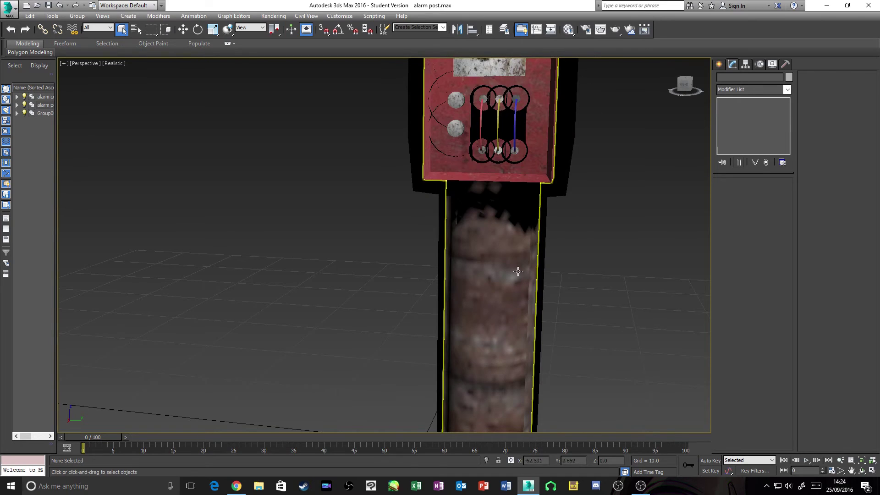
scroll(608, 148, down, 1)
click(580, 143)
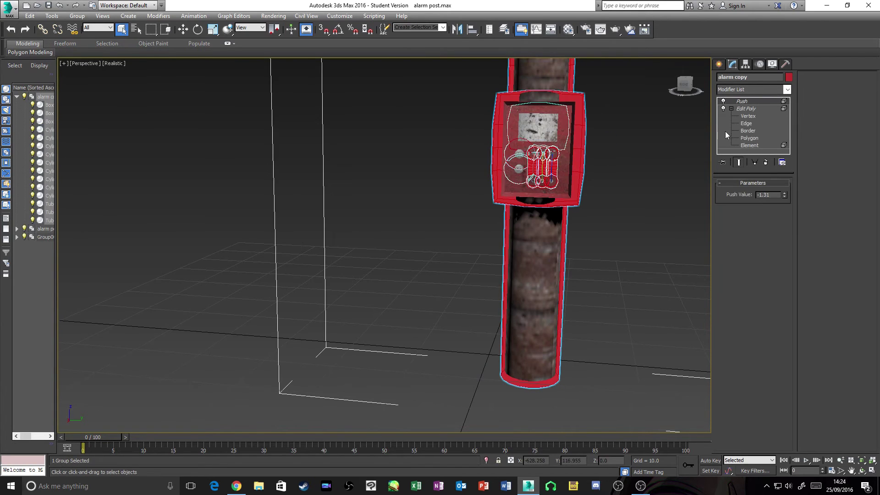
drag(785, 196, 783, 156)
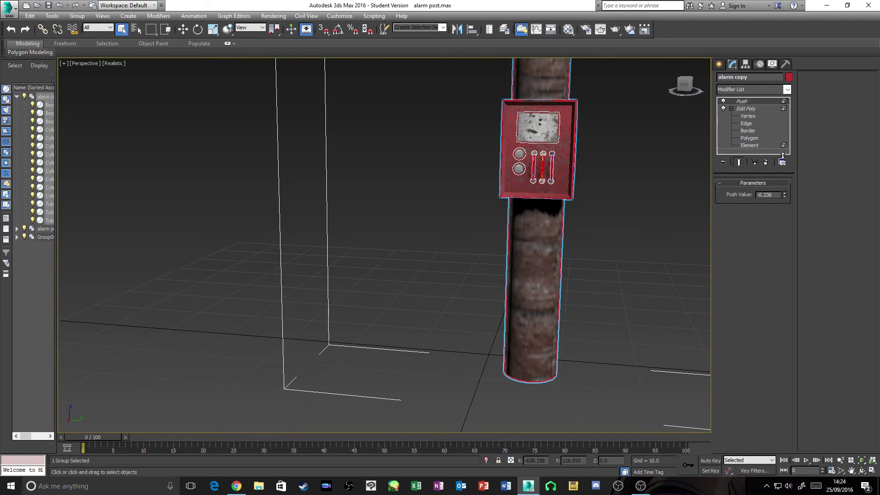
click(626, 140)
- Orbit around the alarm box and post to inspect the thin black outline
scroll(610, 132, up, 5)
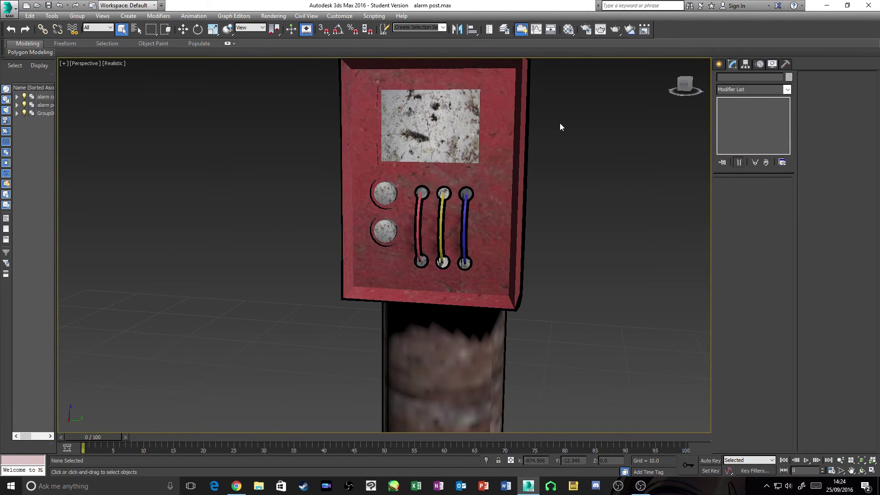
alt+middle_drag(560, 125, 514, 238)
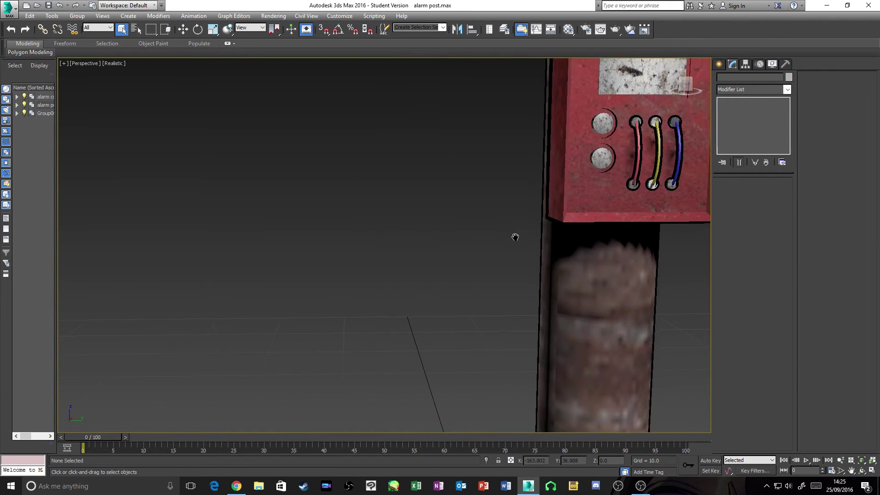
click(590, 251)
scroll(600, 242, down, 3)
alt+middle_drag(645, 243, 453, 387)
click(291, 270)
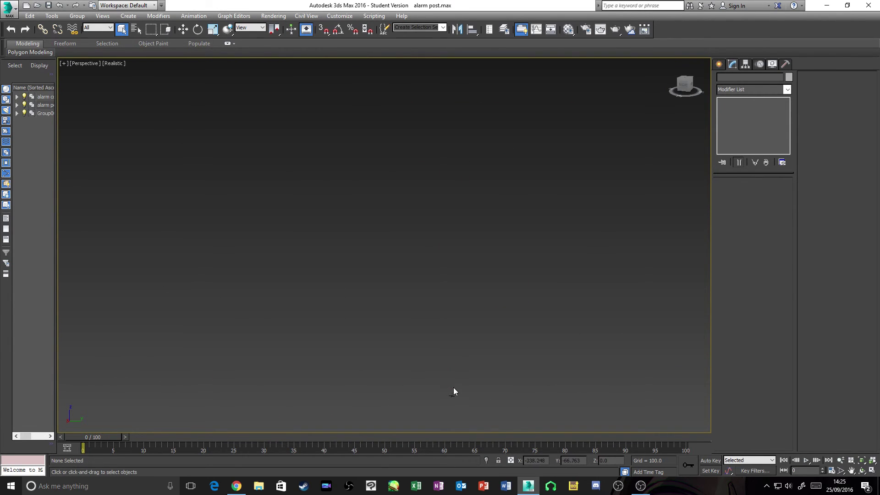
- Select the alarm copy shell at the alarm box and set its Push Value to -0.326
scroll(499, 407, up, 5)
scroll(434, 381, up, 5)
scroll(436, 380, down, 3)
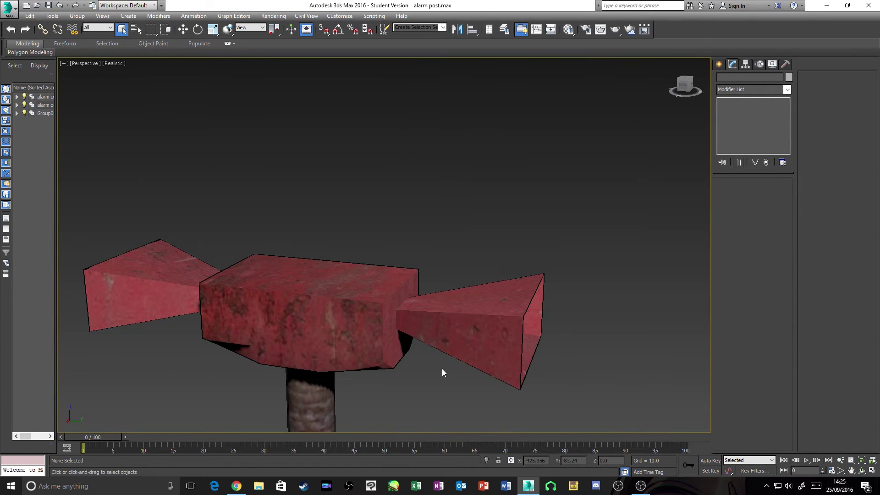
click(377, 371)
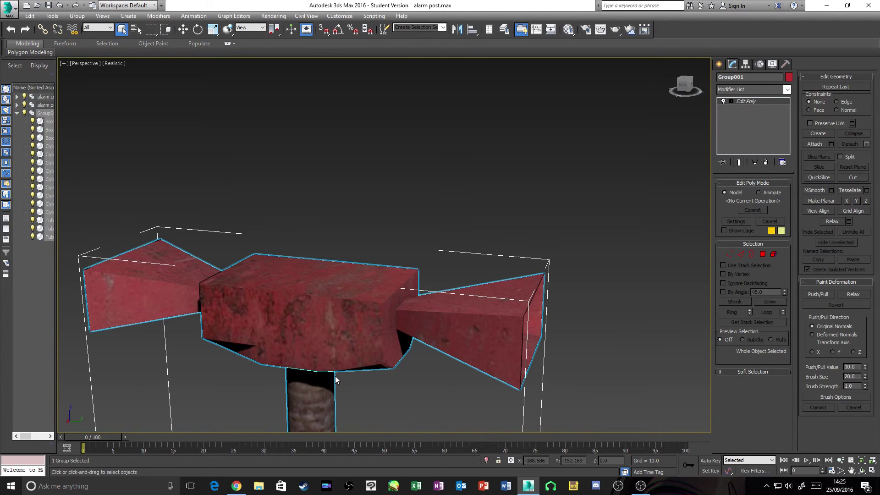
scroll(370, 375, down, 5)
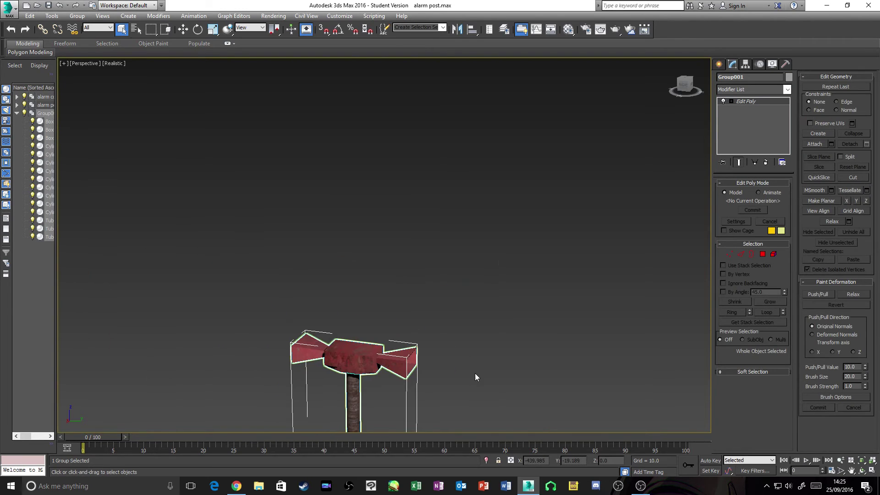
middle_drag(475, 373, 507, 183)
scroll(425, 128, up, 8)
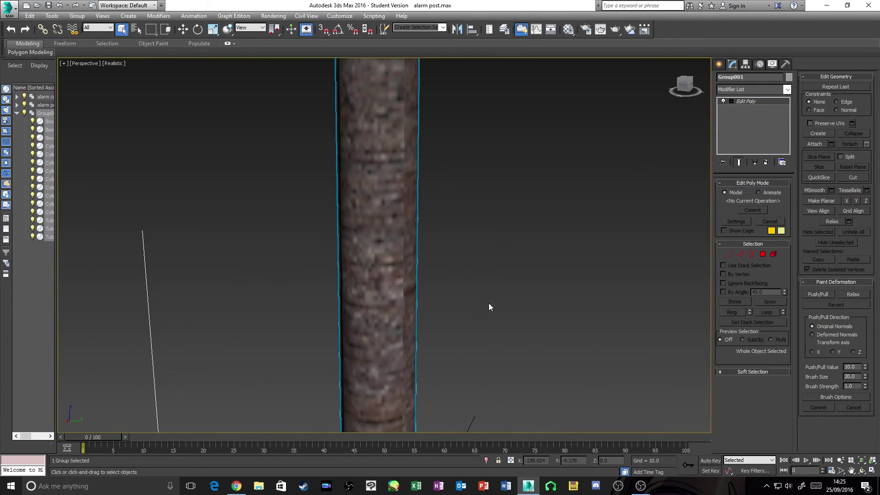
scroll(489, 307, down, 5)
click(420, 150)
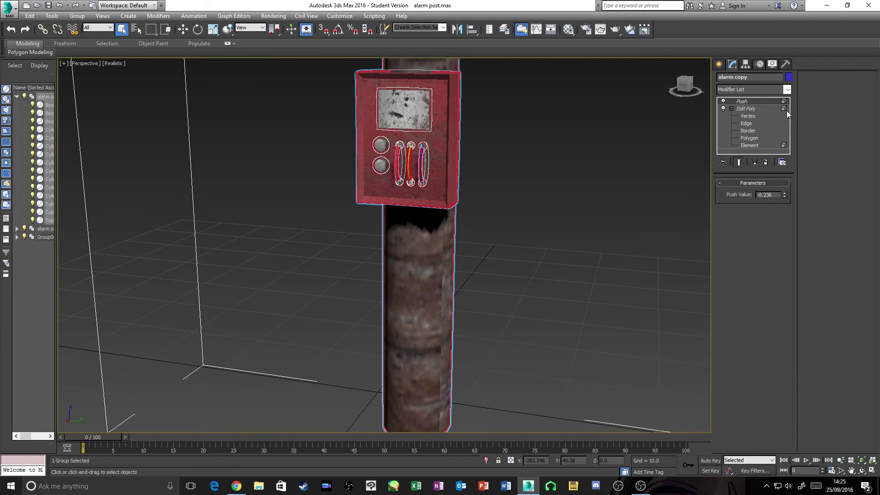
drag(784, 197, 783, 197)
click(702, 194)
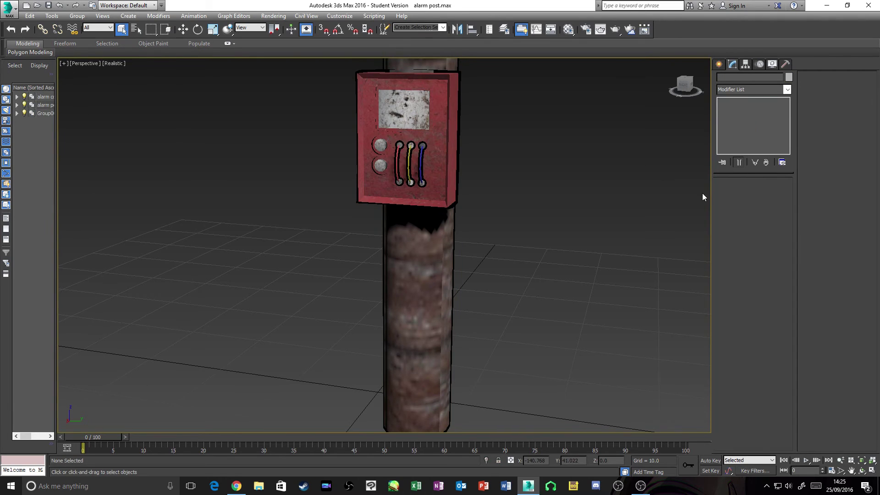
scroll(626, 137, down, 4)
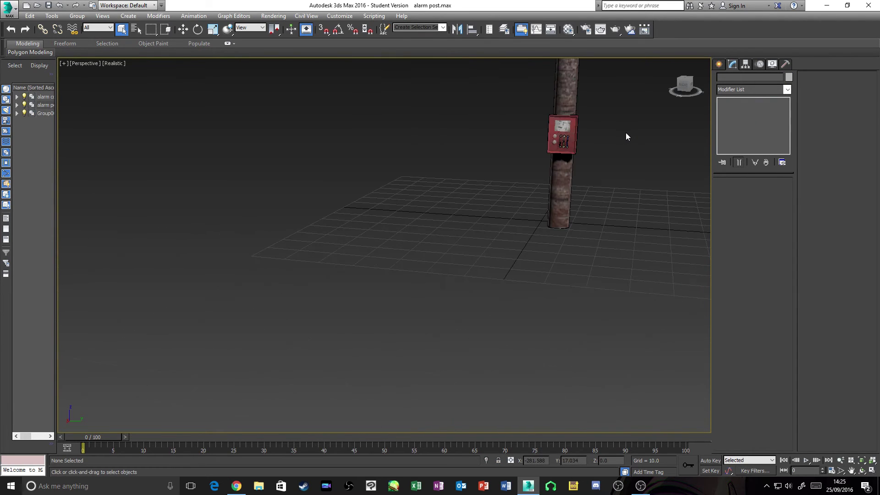
- Pan the Perspective view to frame the alarm post's outlined red twin-siren head
middle_drag(634, 134, 541, 233)
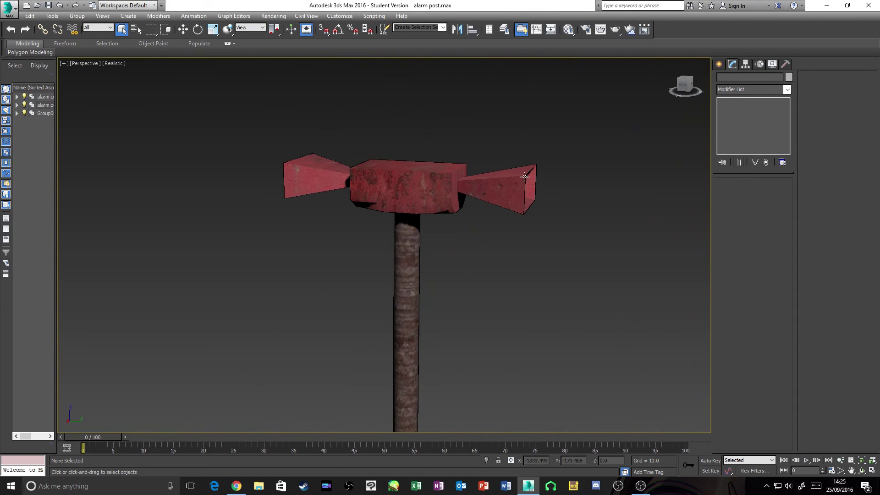